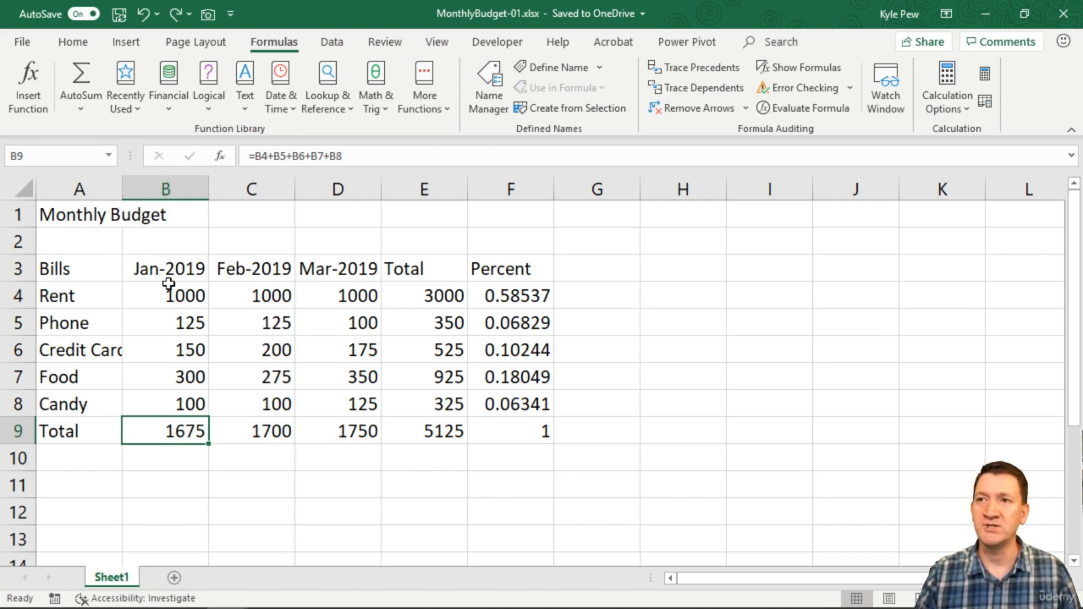
Inspect the January total formula in B9 and confirm it unchanged
double_click(180, 431)
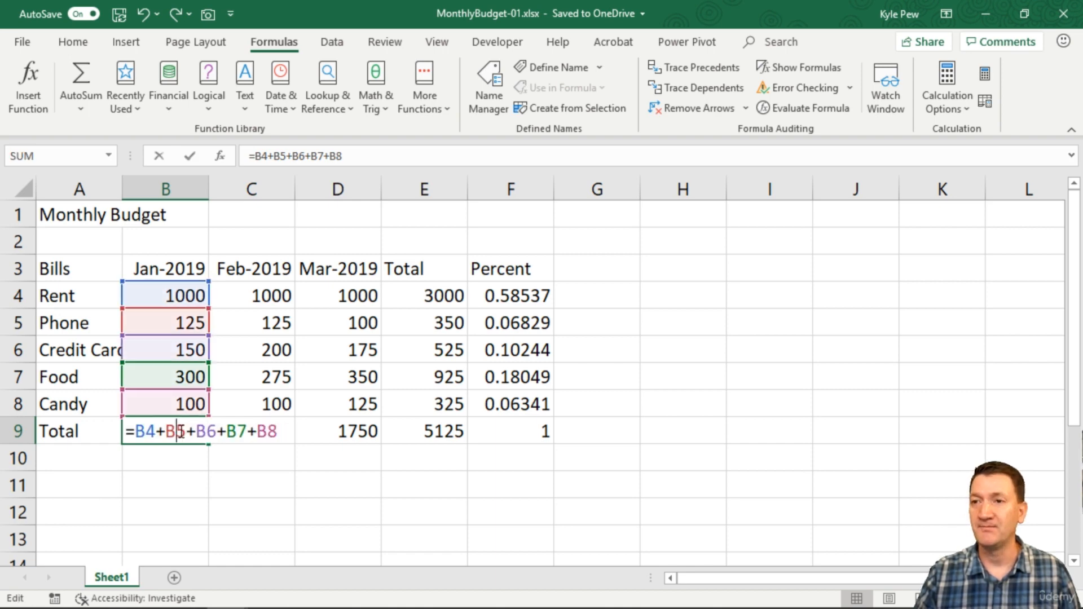
left_click(282, 432)
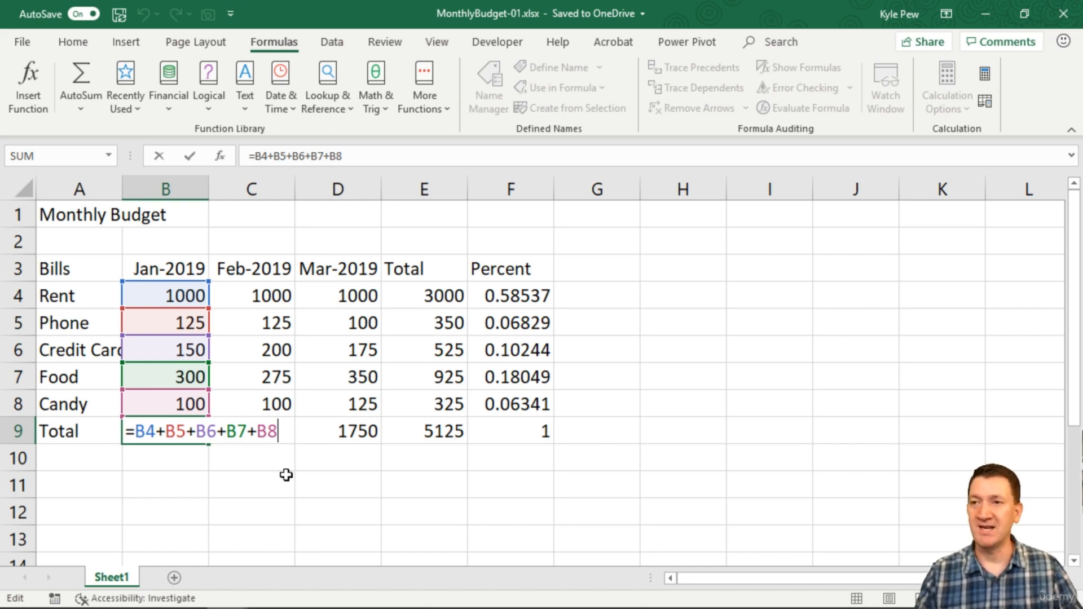
key("ctrl+Return")
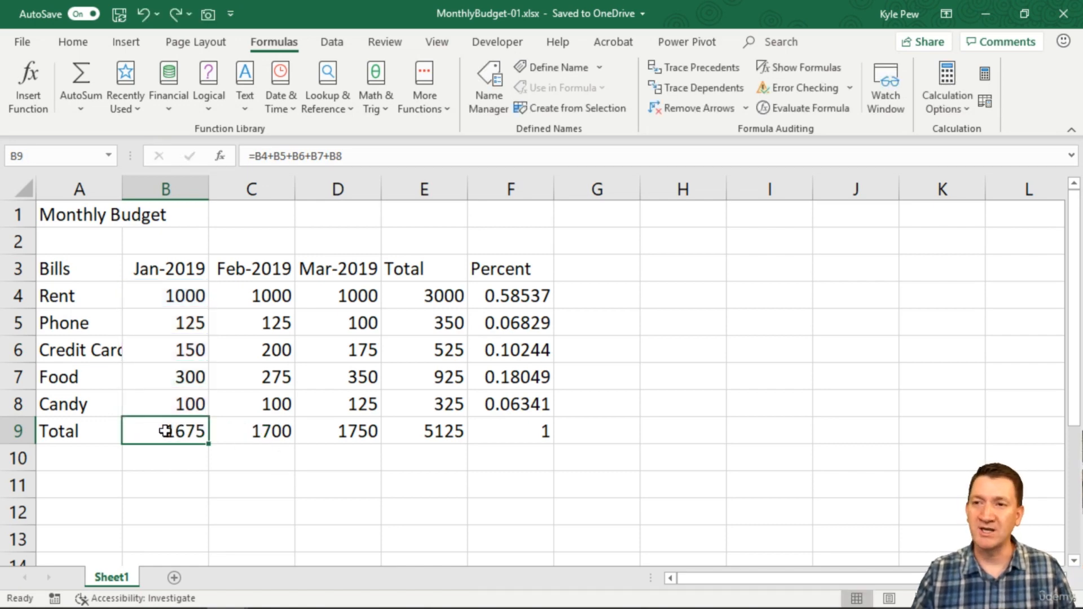
Delete the existing totals in B9:E9 and E4:E8
left_click_drag(162, 430, 401, 426)
left_click_drag(426, 294, 424, 402, "ctrl")
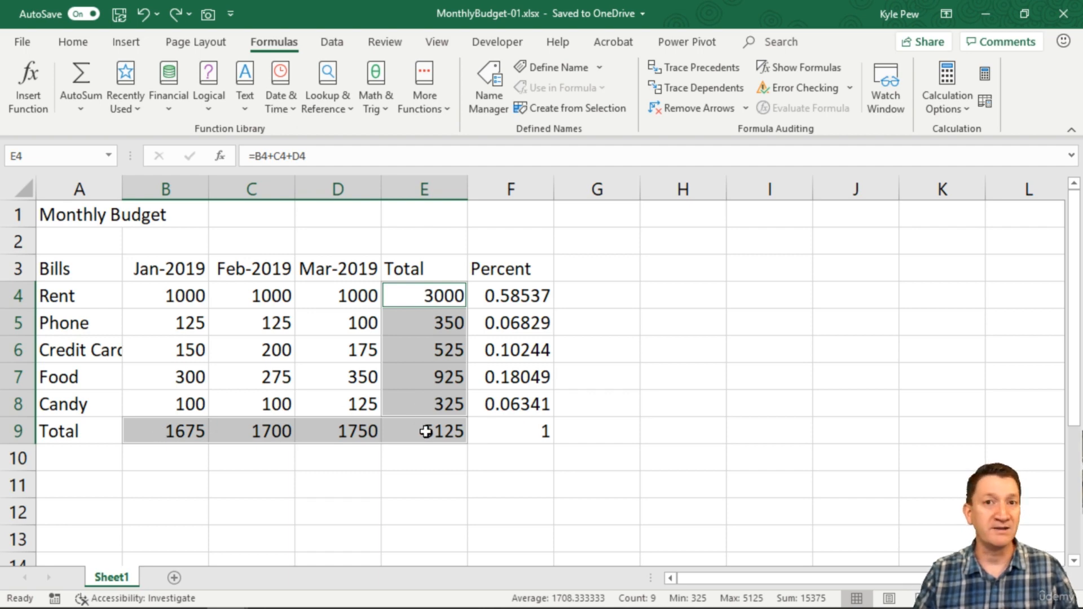
key("Delete")
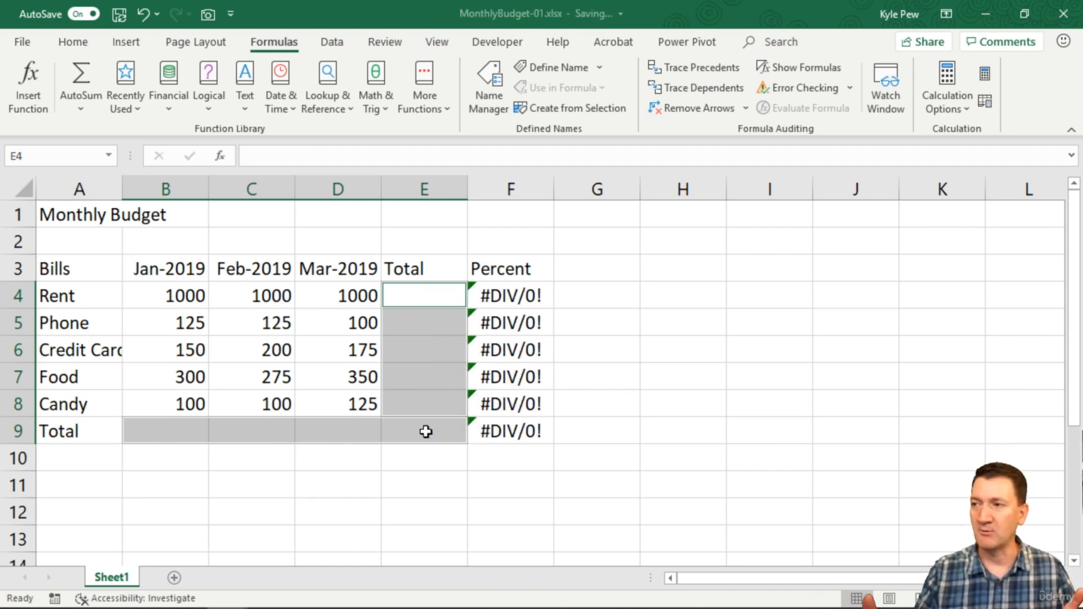
Reselect the now-empty ranges B9:E9 and E4:E8
left_click(185, 437)
left_click_drag(186, 437, 387, 428)
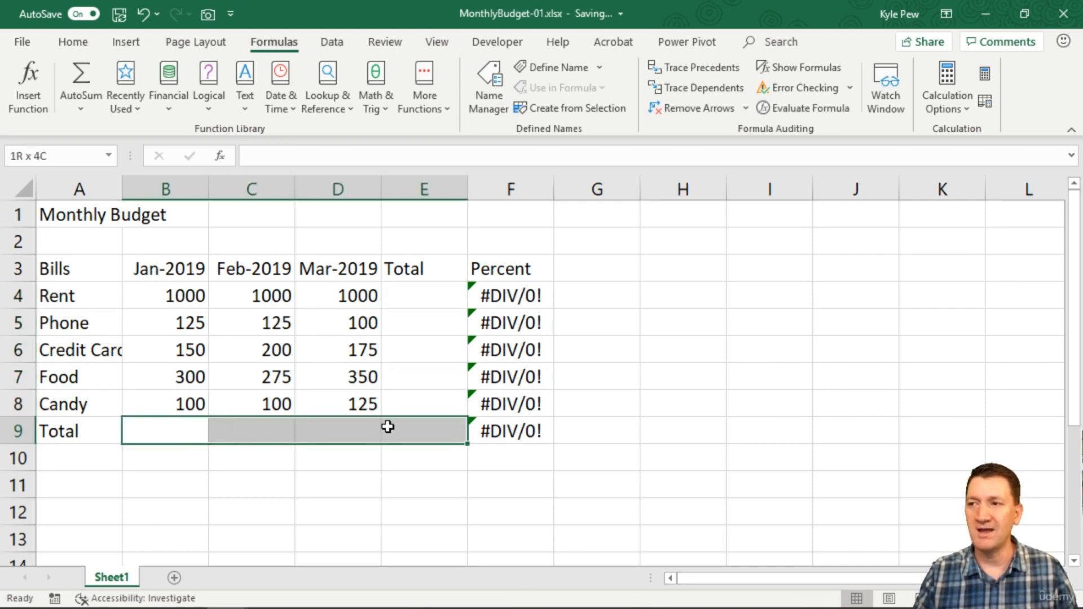
left_click_drag(411, 303, 406, 398)
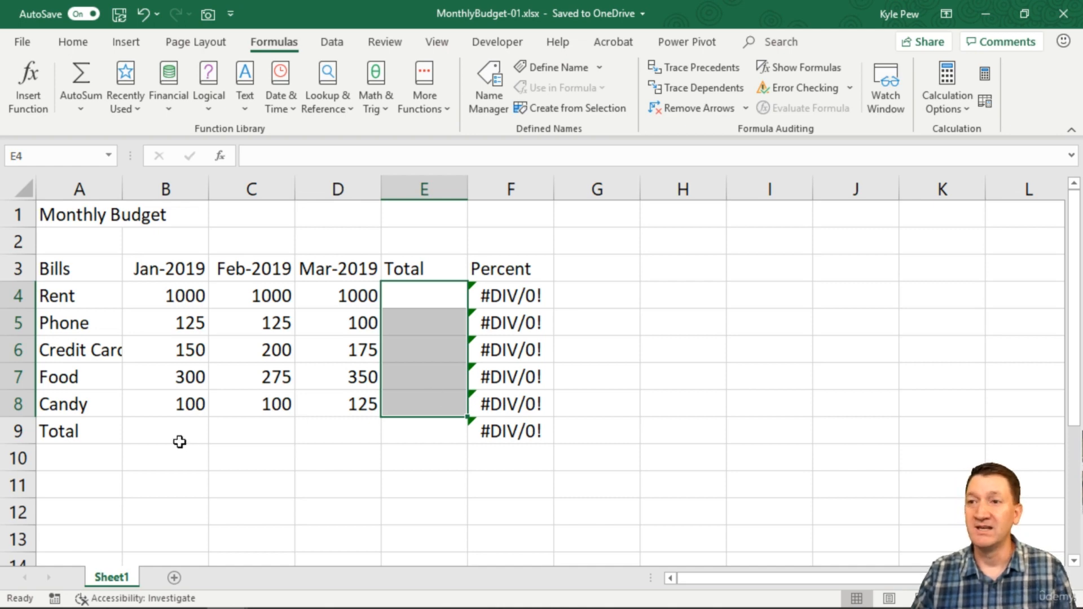
left_click(167, 430)
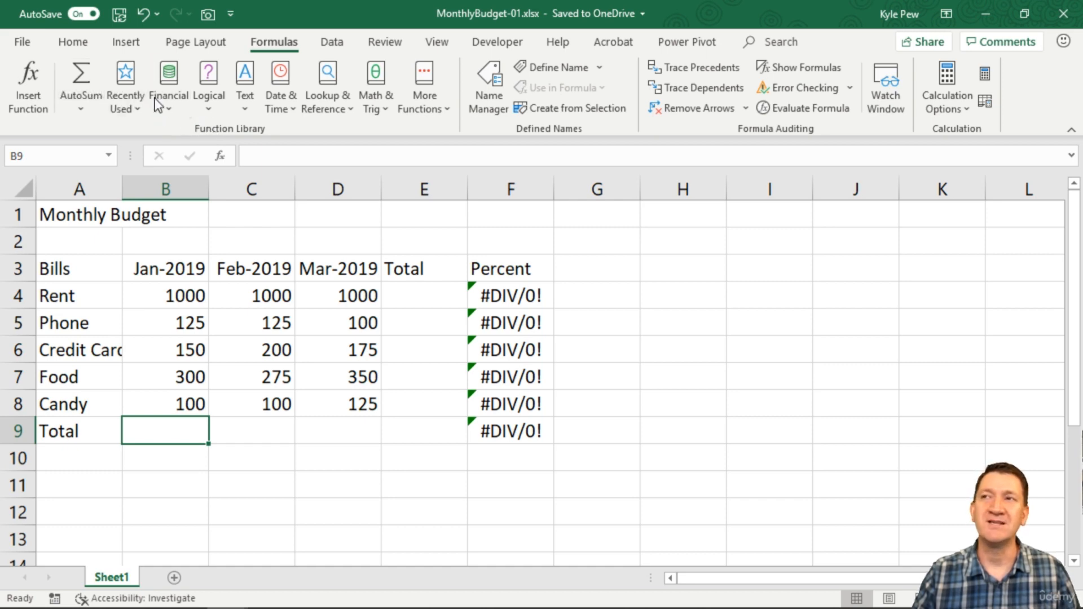
Open the Math & Trig function list and scroll down to SUM
left_click(381, 99)
scroll(405, 250, "down", 1)
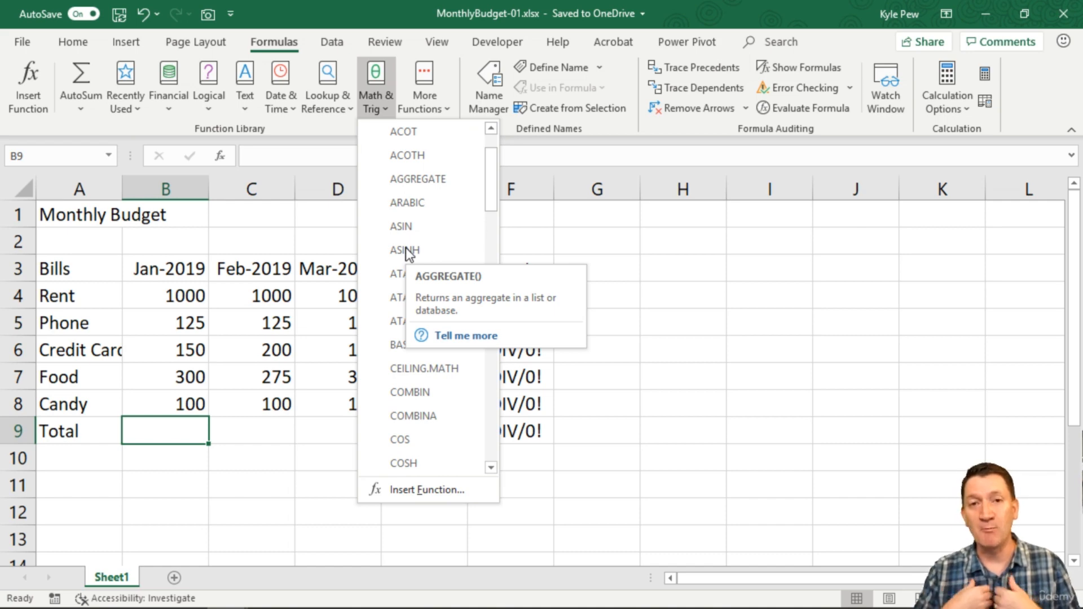
scroll(396, 262, "down", 12)
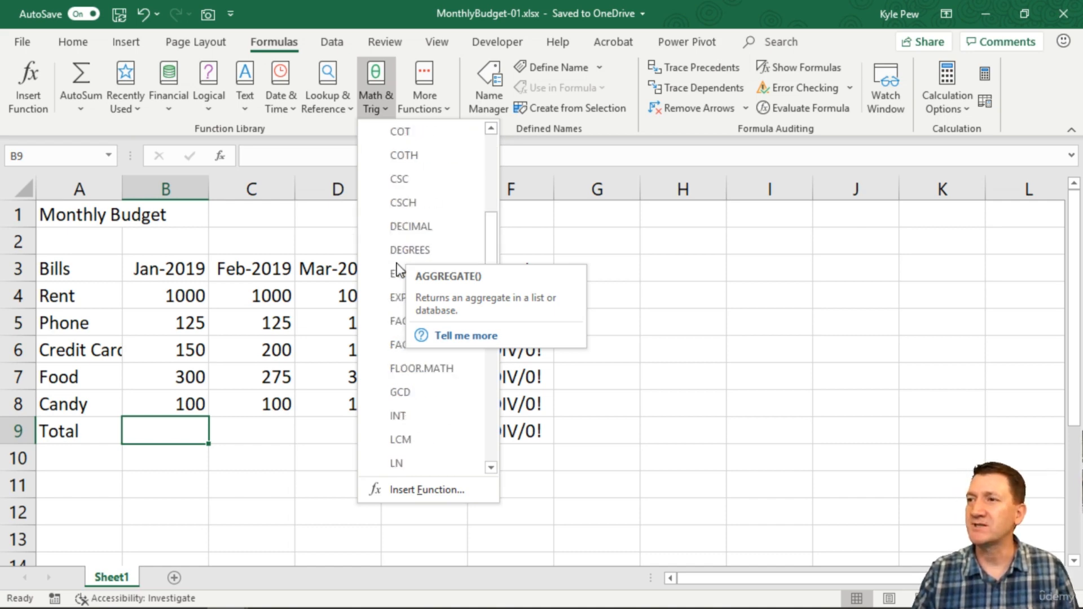
scroll(397, 263, "down", 8)
scroll(390, 316, "up", 2)
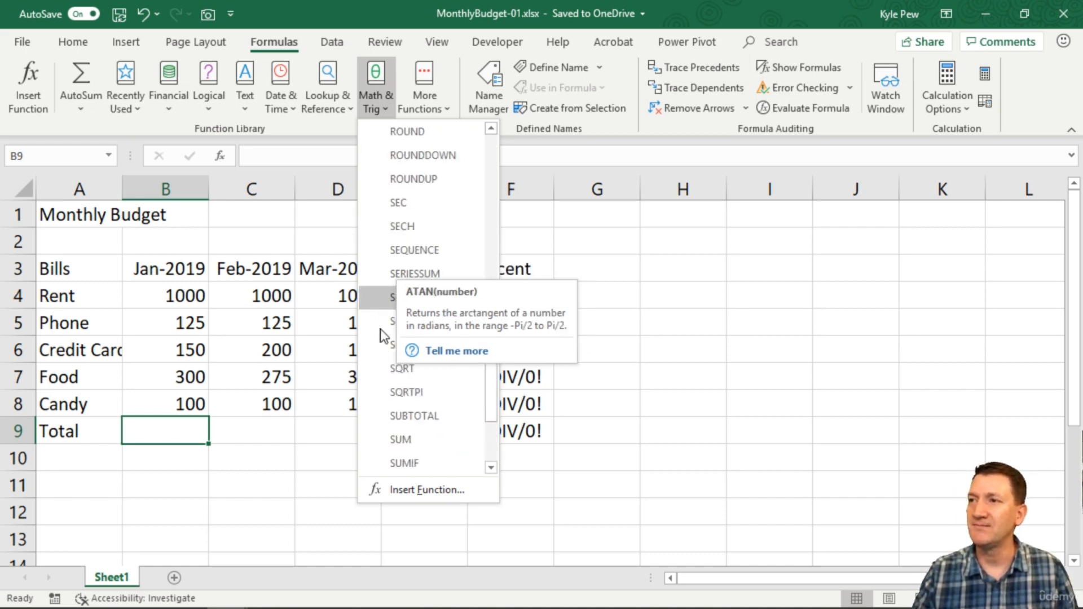
Enter =SUM(B4:B8) in B9 so the January total reads 1675
left_click(403, 440)
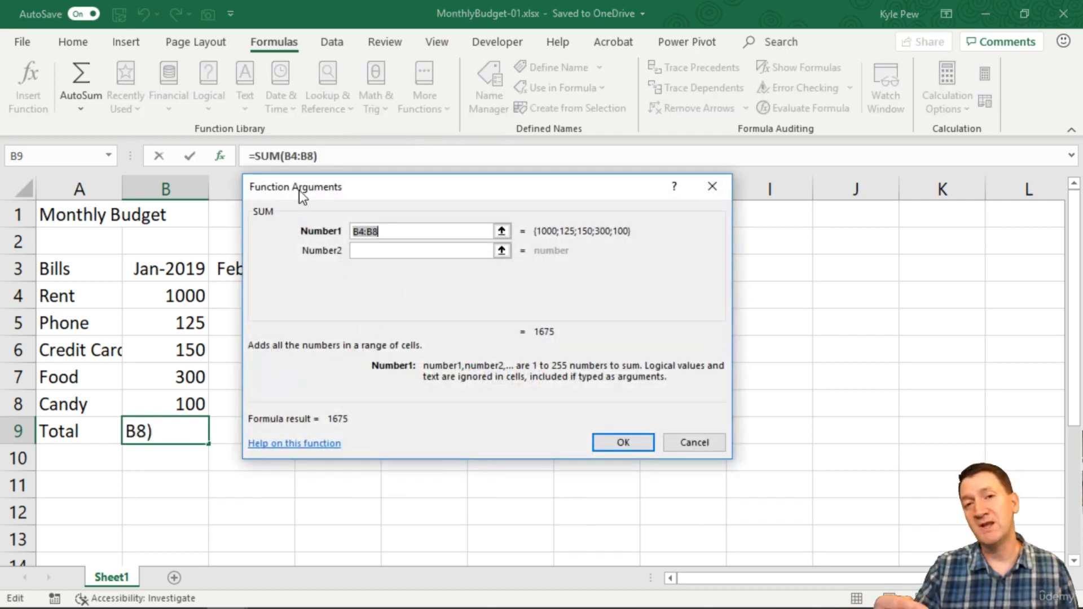
left_click_drag(341, 192, 324, 199)
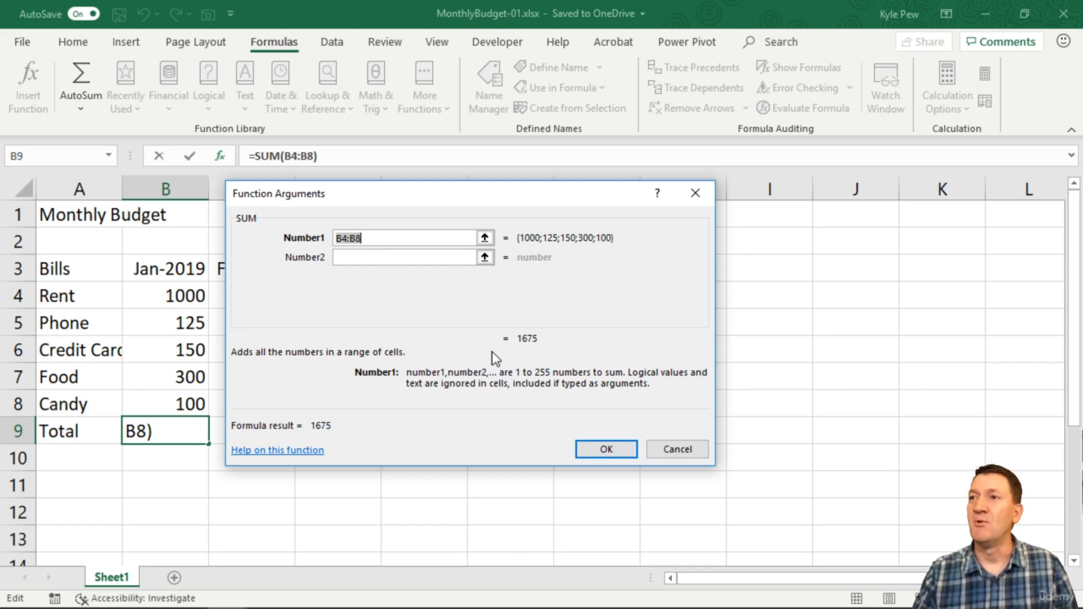
left_click_drag(383, 239, 335, 236)
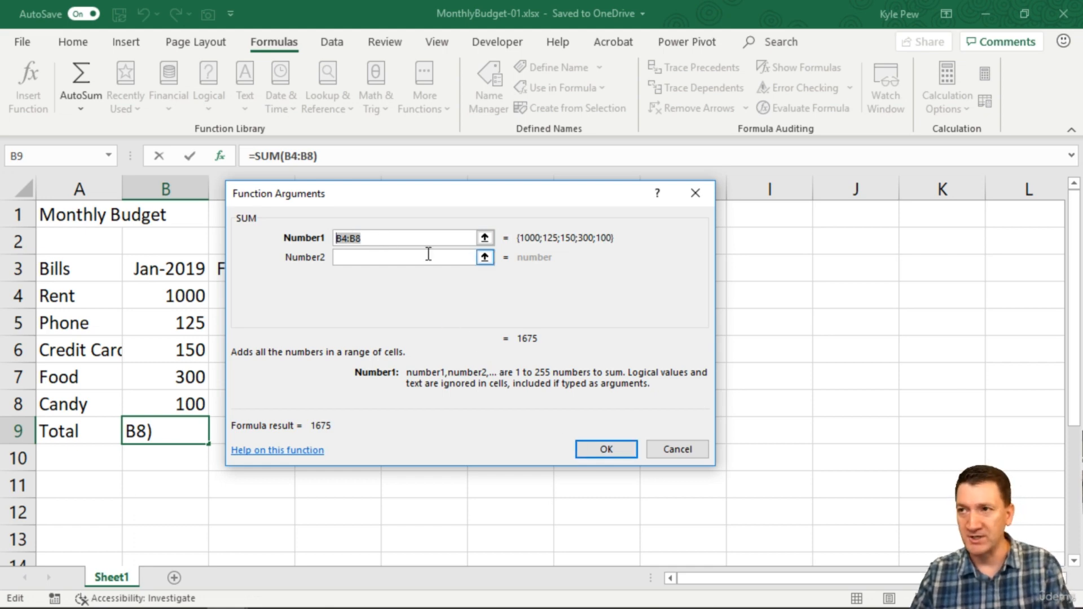
key("Delete")
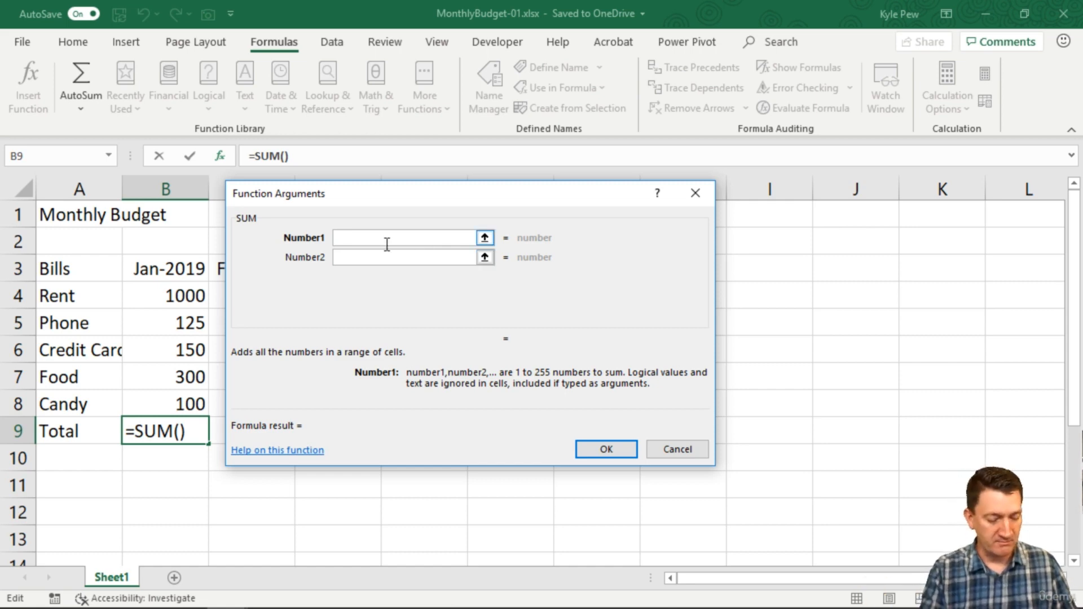
type("b4:")
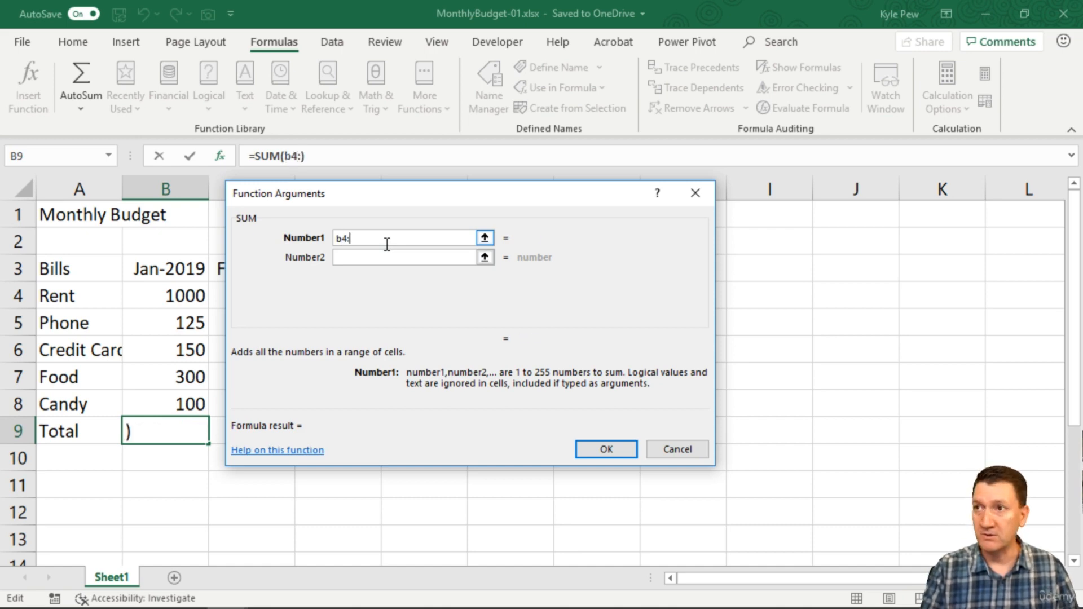
type("b8")
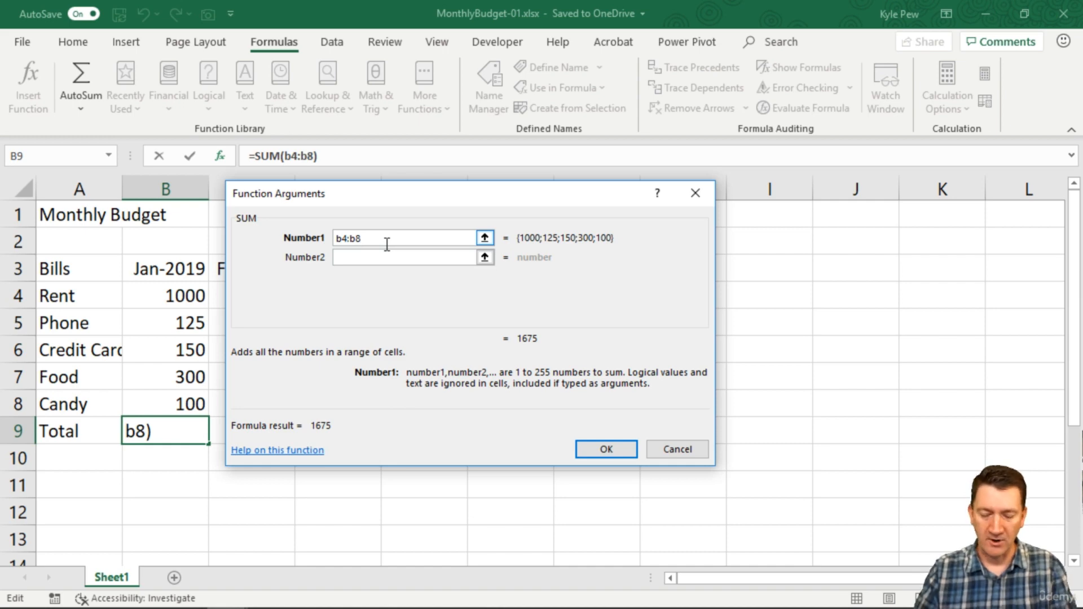
key("BackSpace")
key("BackSpace")
key("BackSpace")
key("BackSpace")
key("BackSpace")
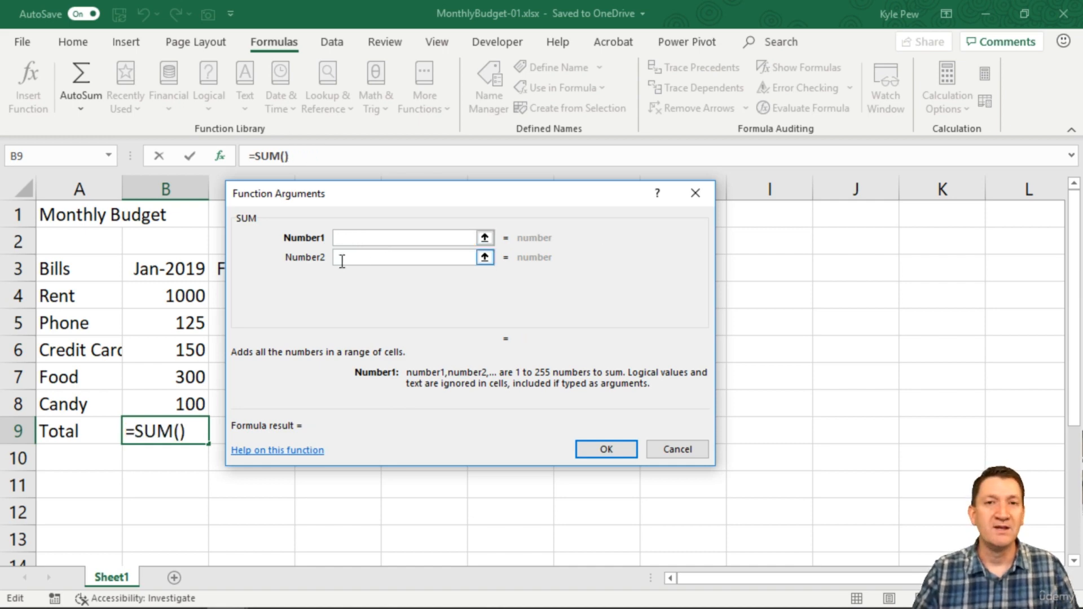
left_click_drag(171, 293, 165, 401)
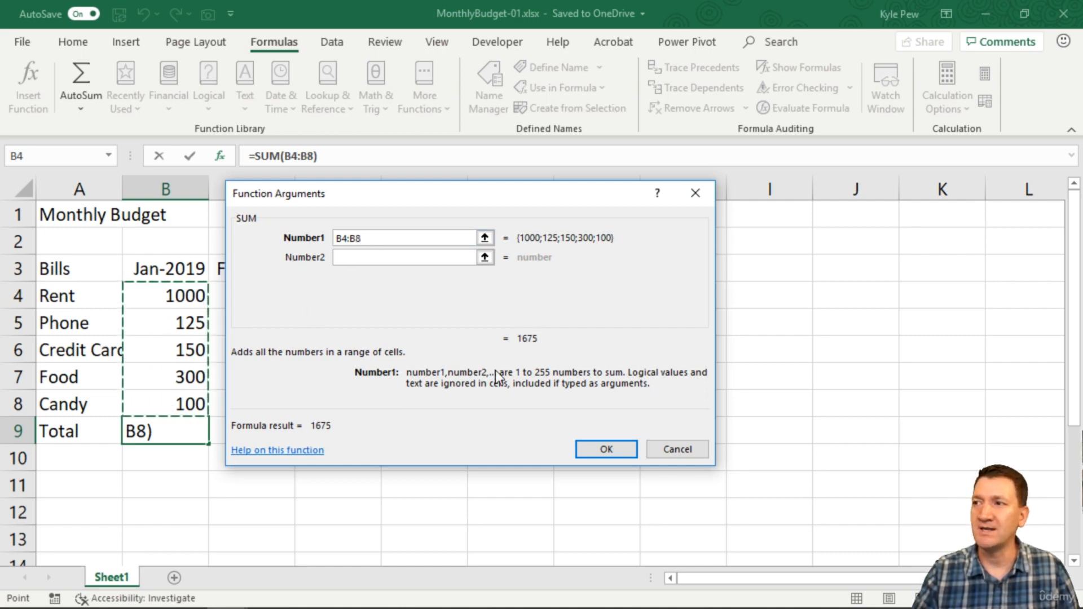
left_click(589, 449)
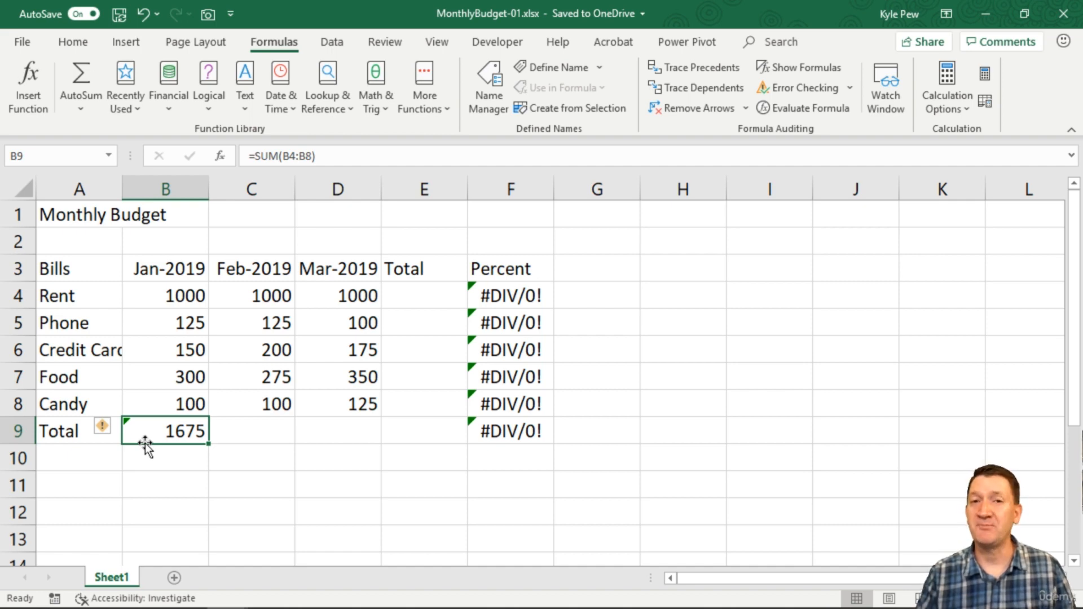
left_click(239, 426)
Enter =SUM(B4:D4) in E4 so the Rent total reads 3000
left_click(322, 423)
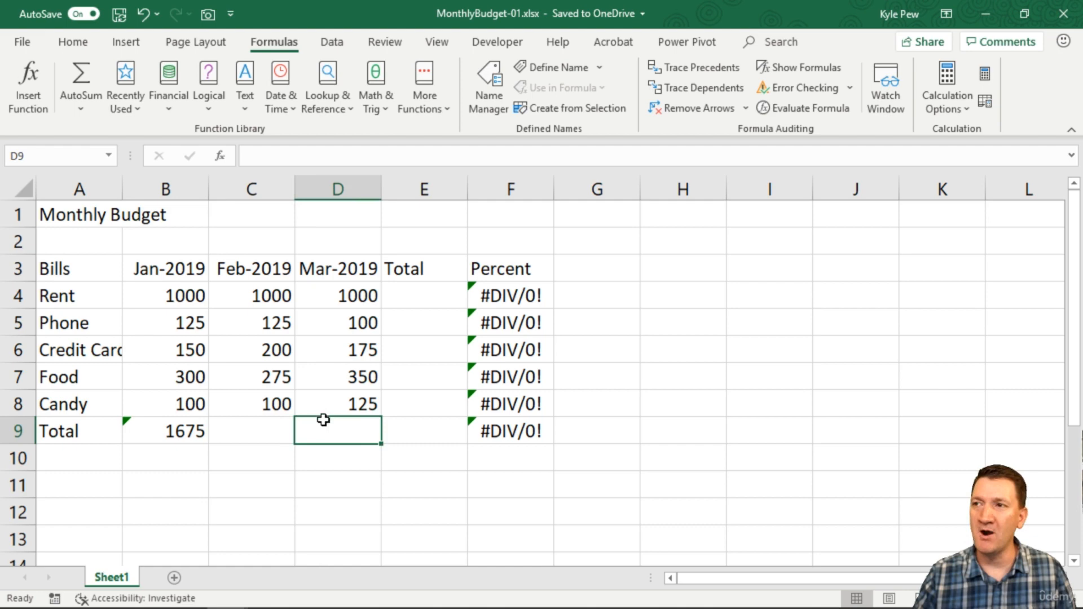
left_click(401, 294)
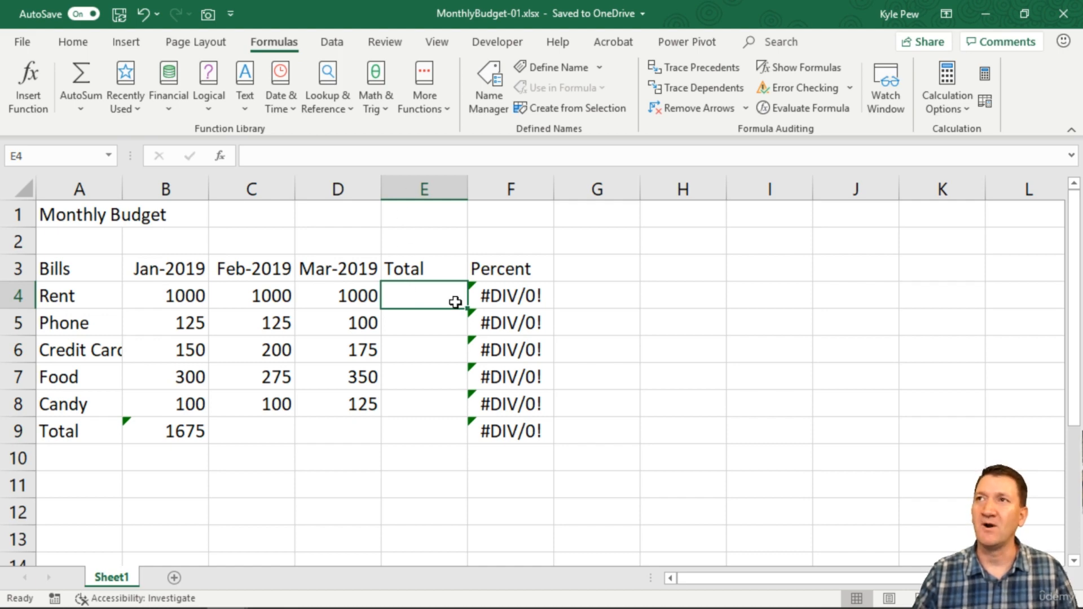
left_click(372, 107)
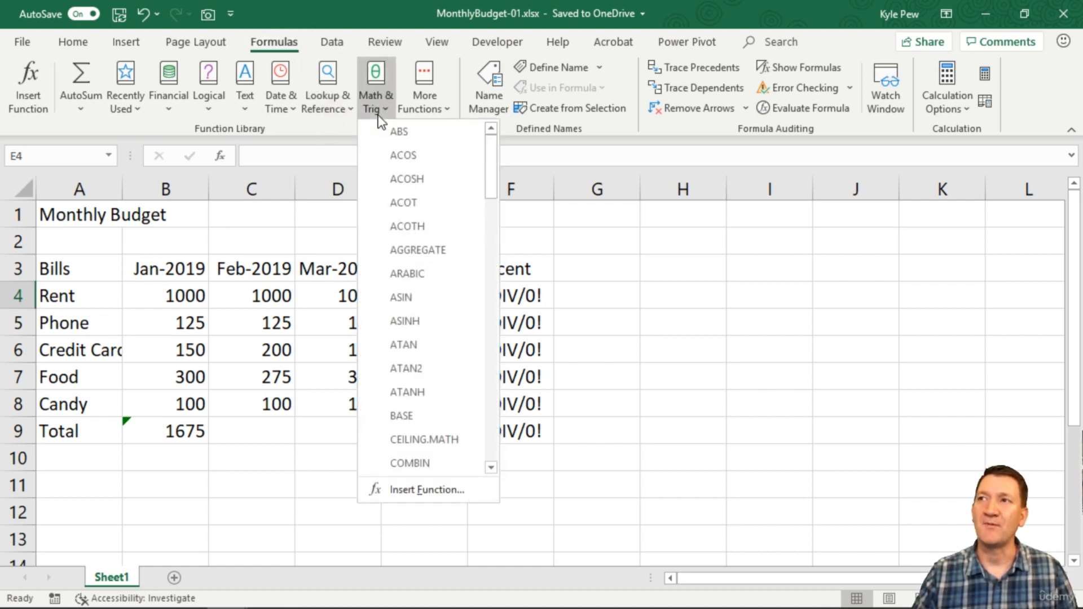
scroll(448, 392, "down", 16)
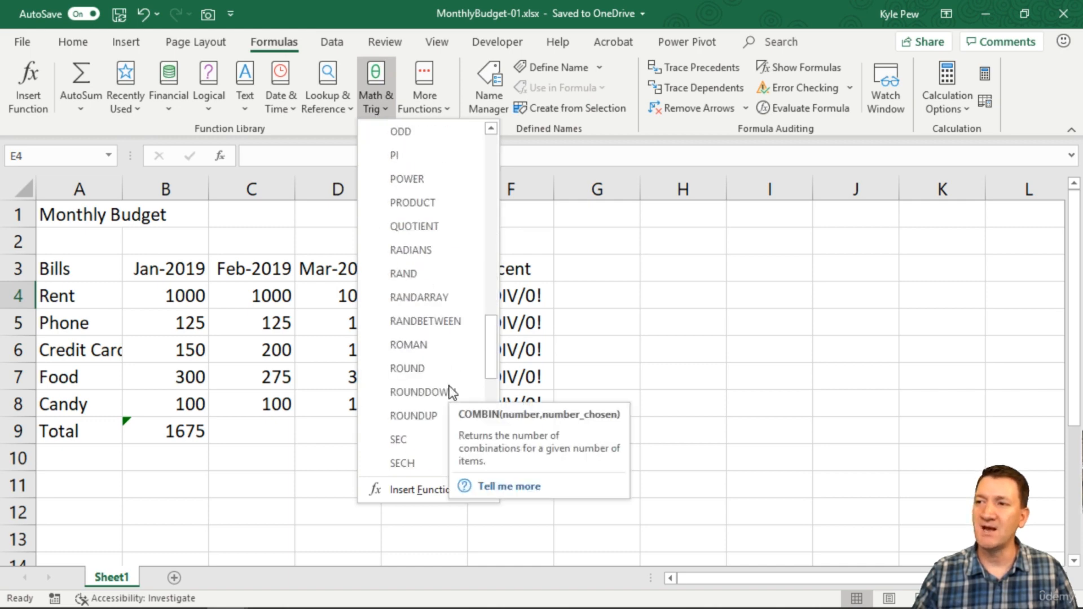
scroll(451, 392, "down", 2)
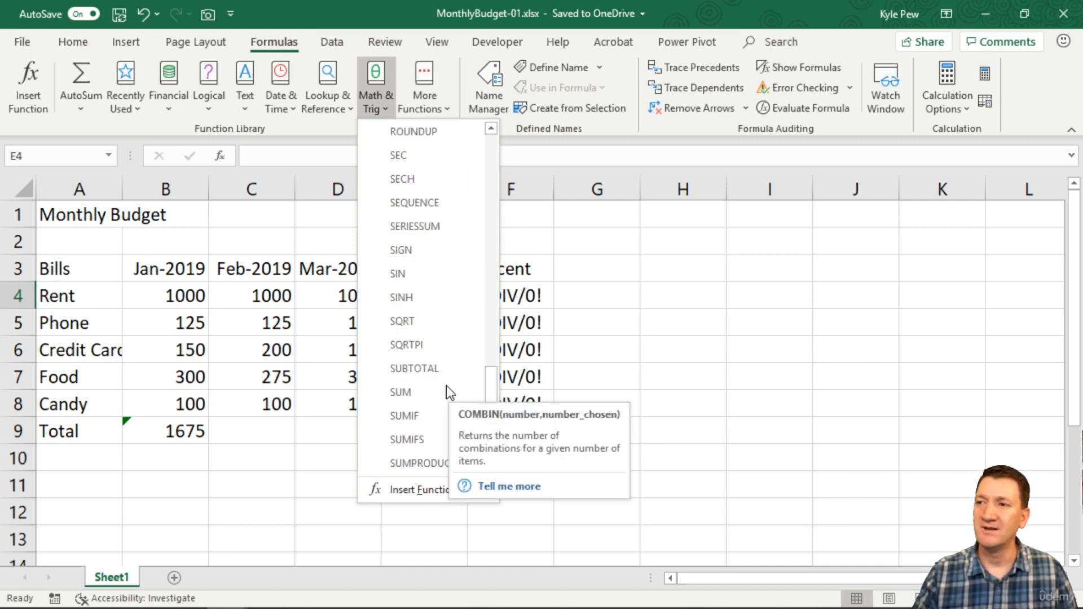
left_click(394, 391)
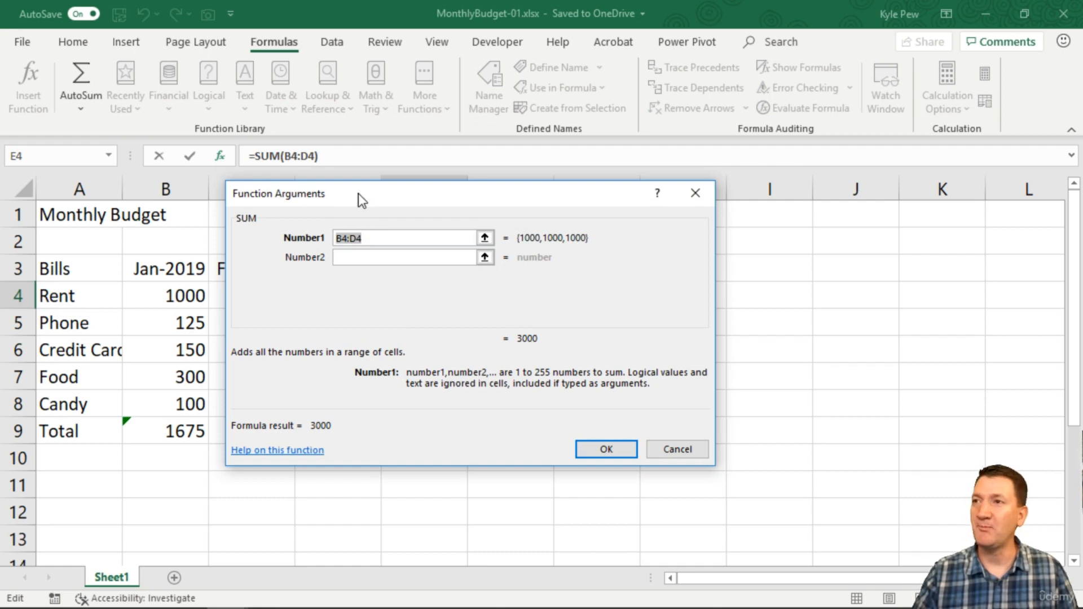
left_click_drag(358, 194, 364, 337)
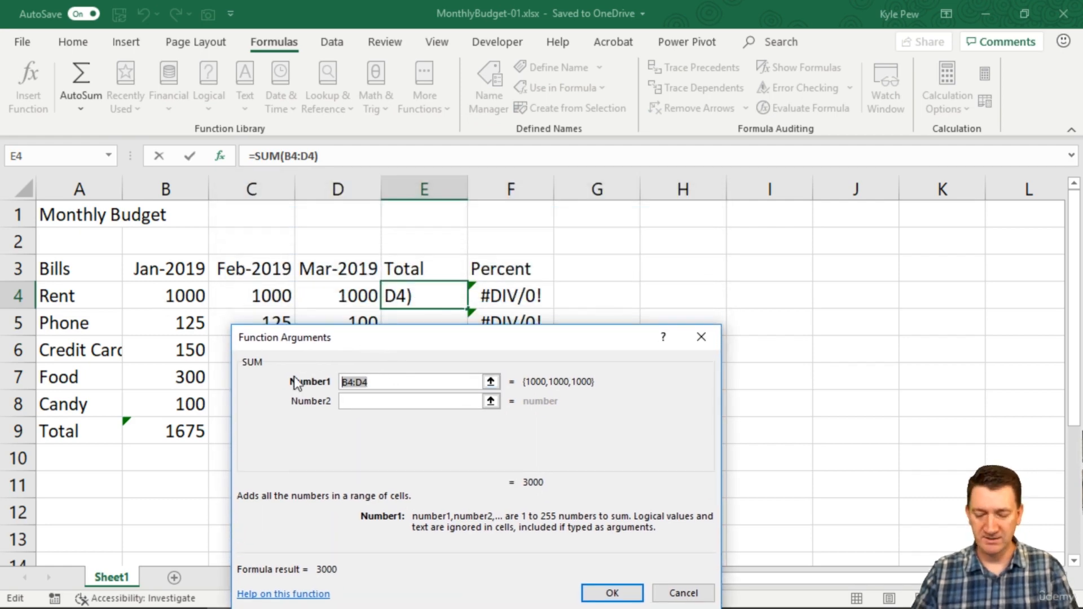
key("BackSpace")
left_click_drag(174, 287, 301, 293)
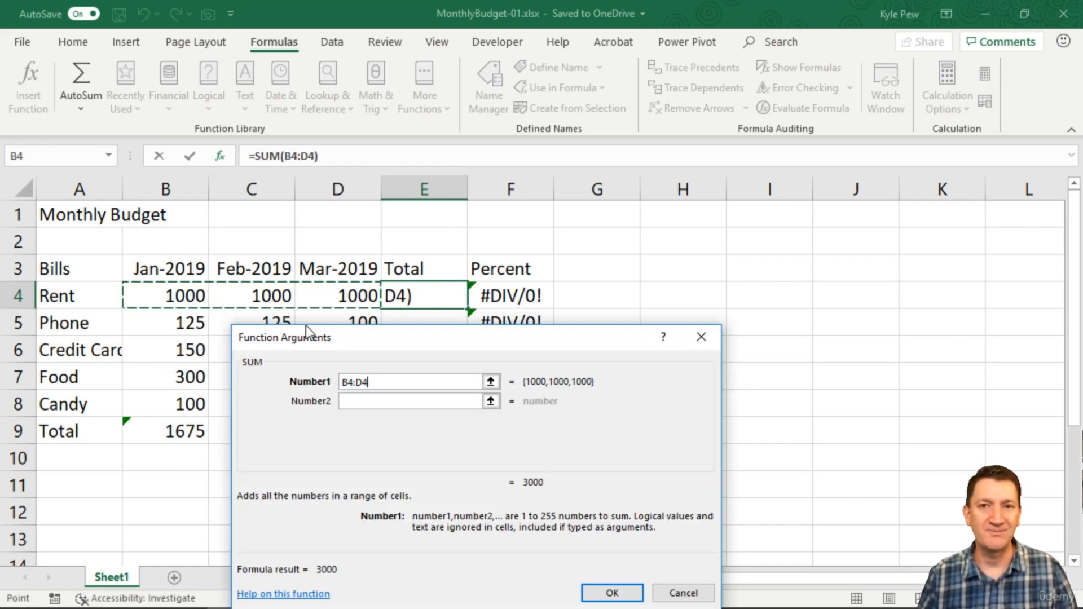
left_click(611, 593)
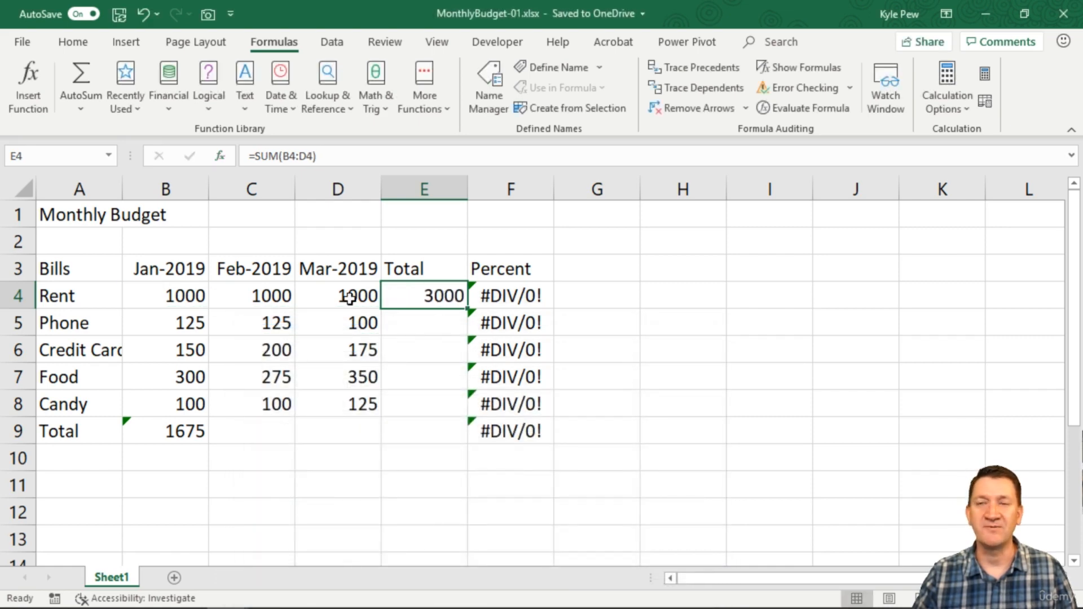